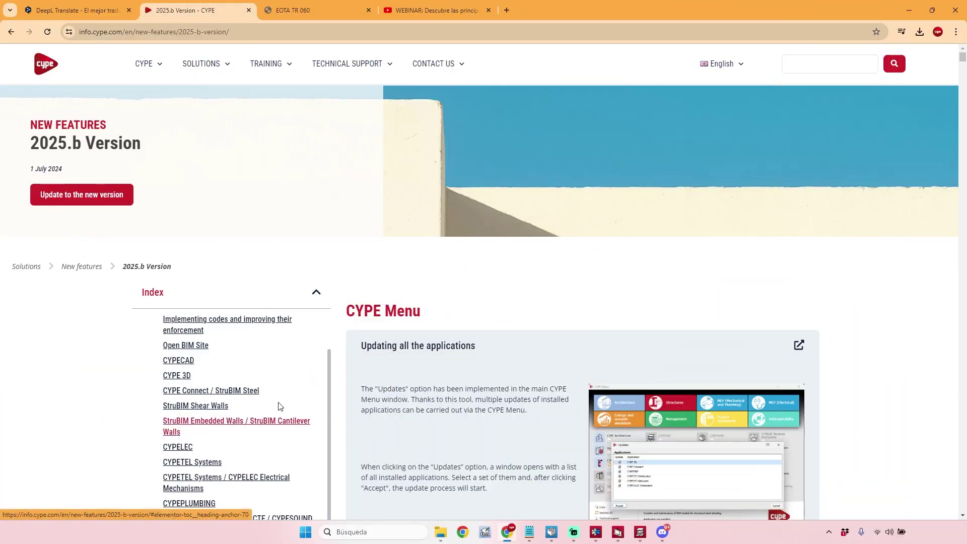
- Jump to the CYPECAD section and highlight 'punching shear studs' in the PEIKKO EOTA checks heading
scroll(275, 403, down, 1)
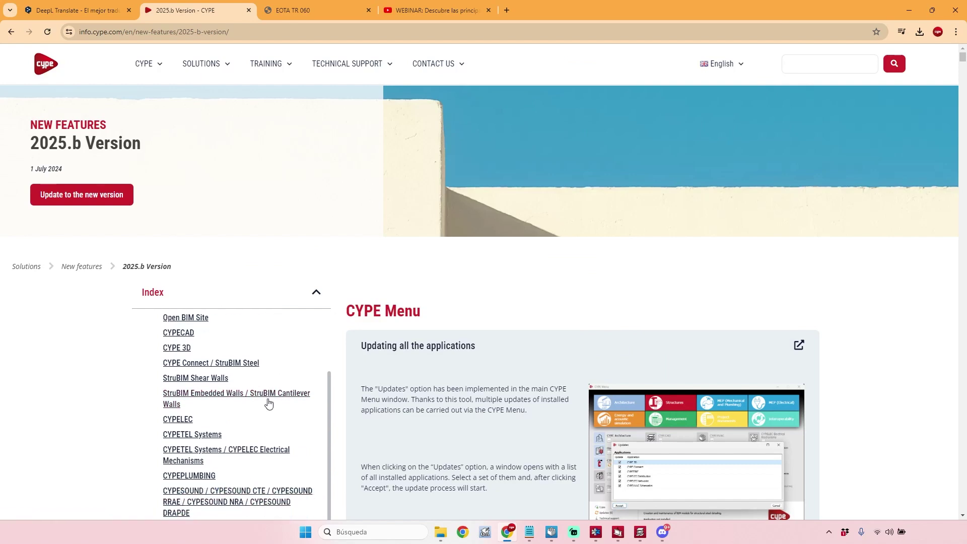
click(179, 330)
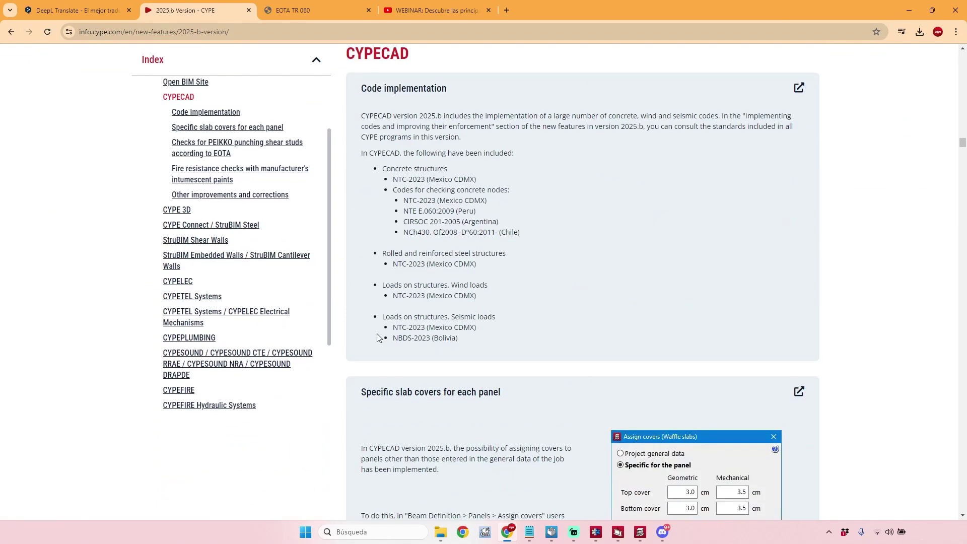
scroll(377, 336, down, 10)
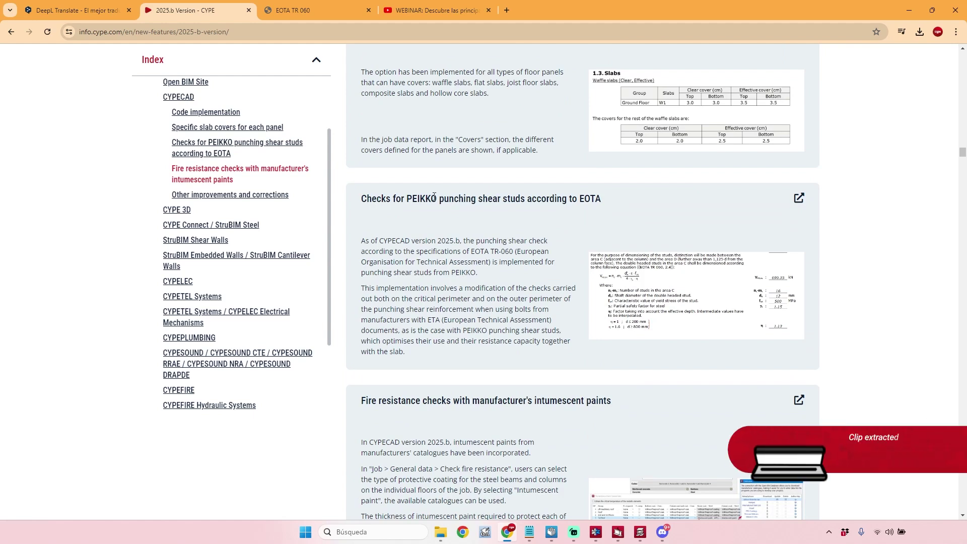
drag(437, 198, 529, 196)
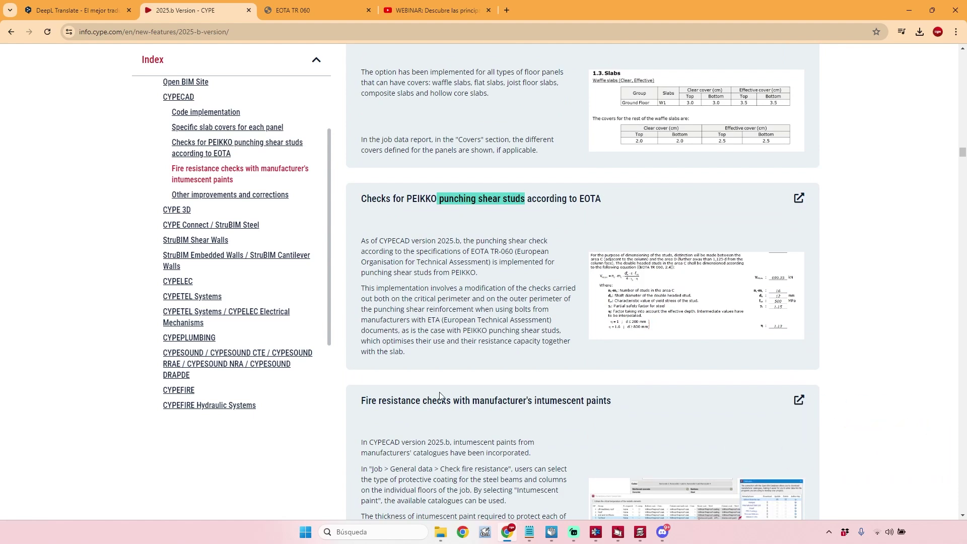
- Bring CYPECAD forward and step from Foundations through Floor 1 up to Floor 2
mouse_move(640, 532)
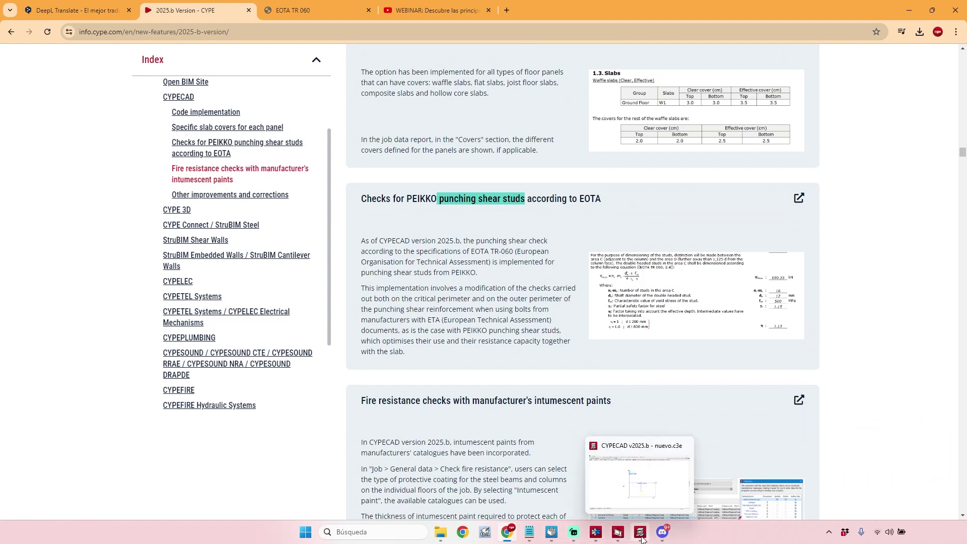
click(642, 498)
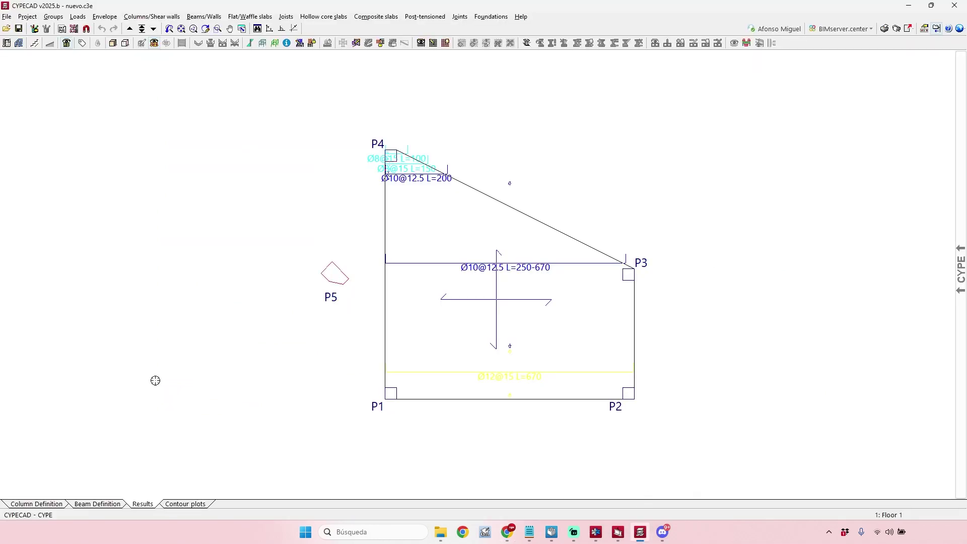
click(154, 28)
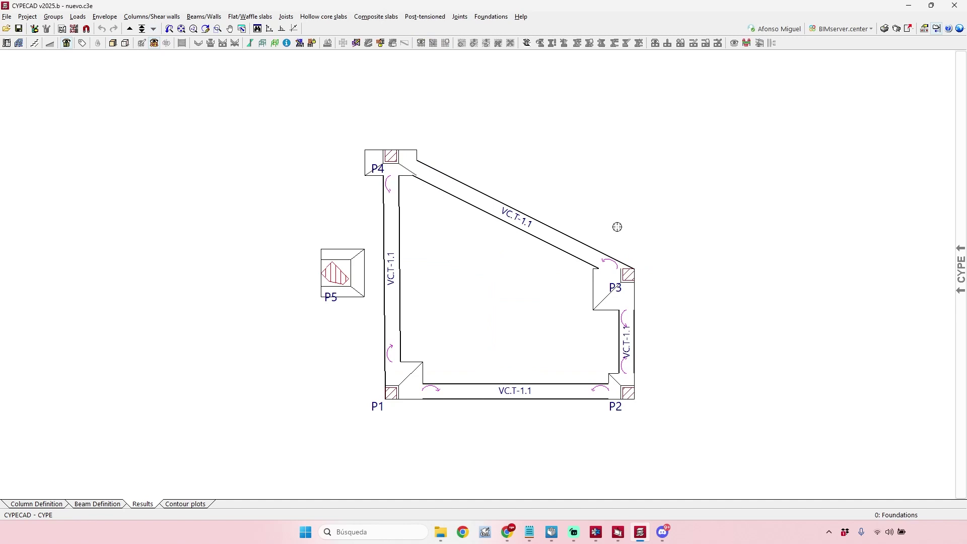
click(129, 28)
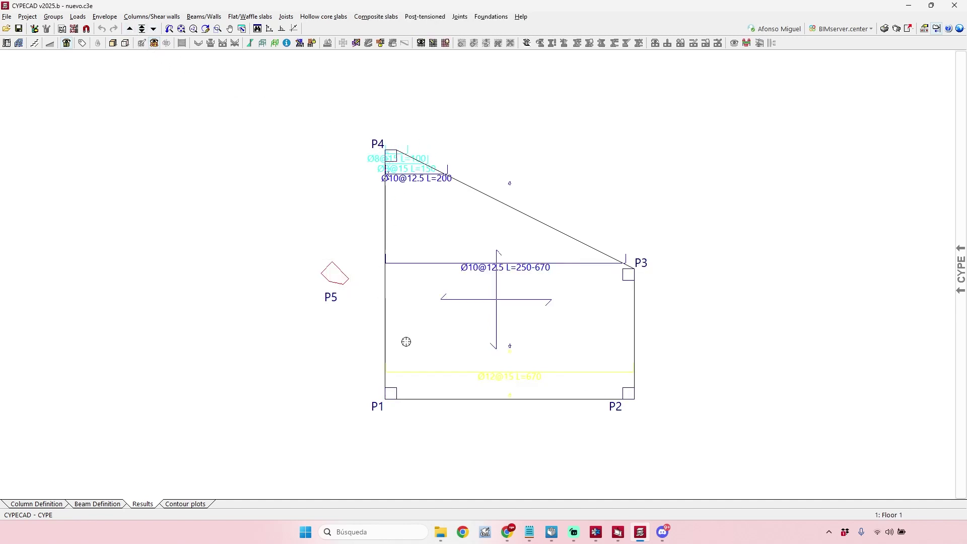
click(130, 29)
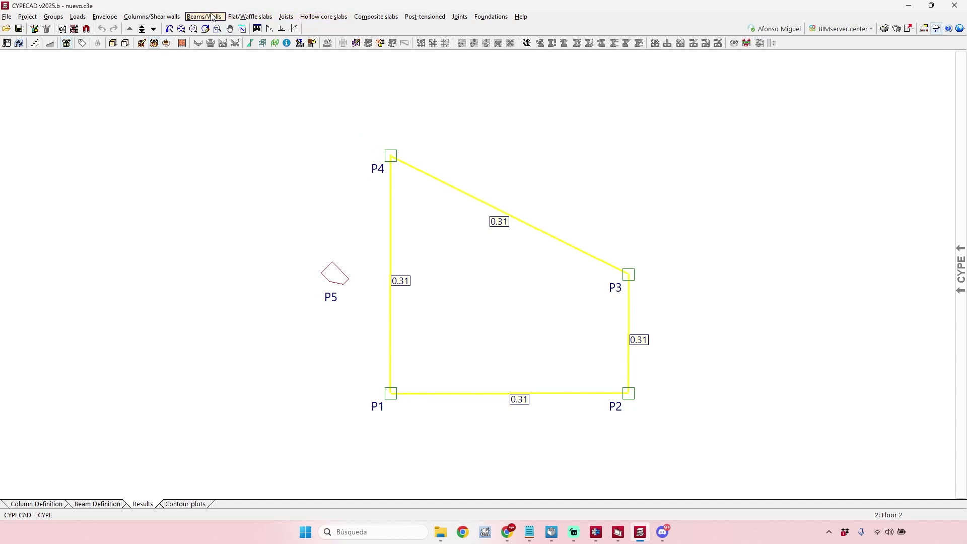
- Turn on Flat/Waffle slabs > Punching shear and reposition its floating toolbar
click(243, 17)
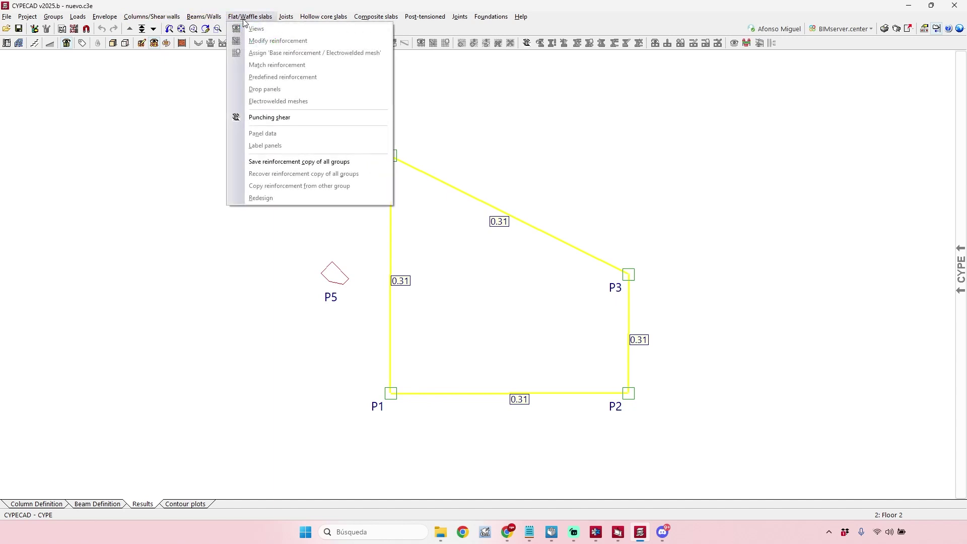
click(272, 118)
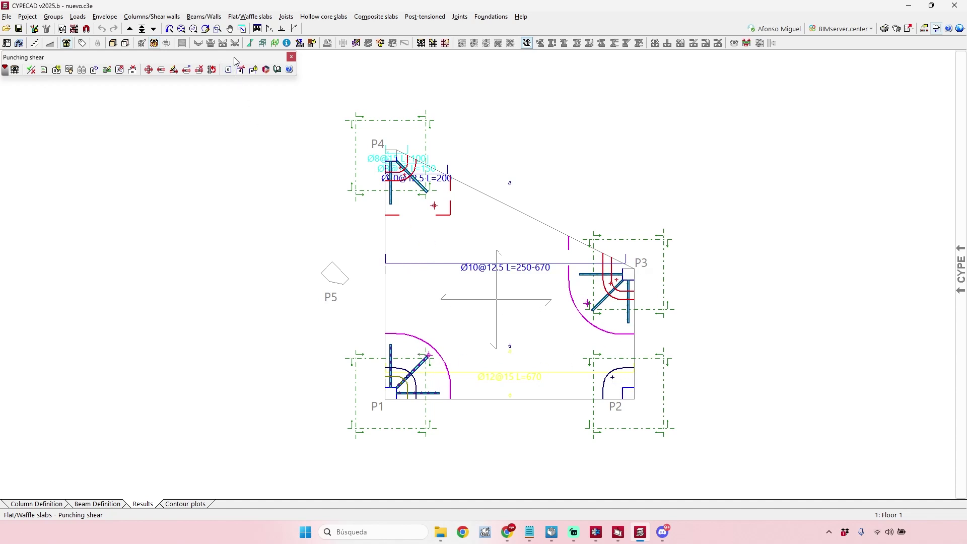
drag(234, 61, 249, 78)
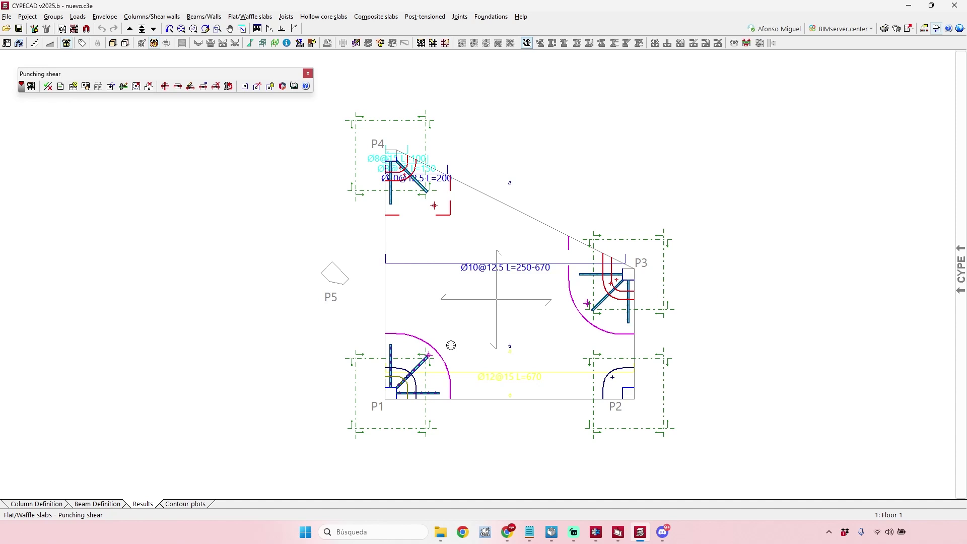
- Review the Peikko catalogue management dialog and accept it
click(283, 87)
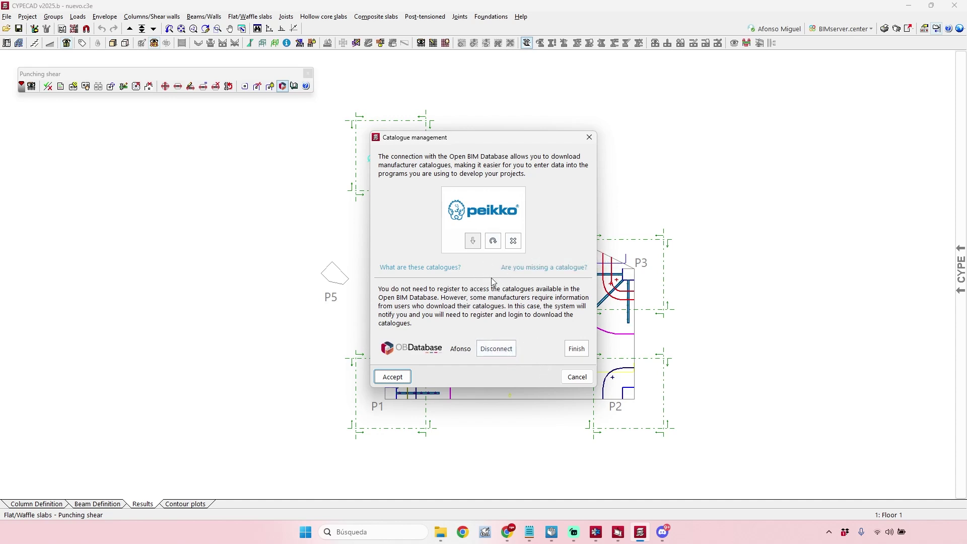
click(393, 379)
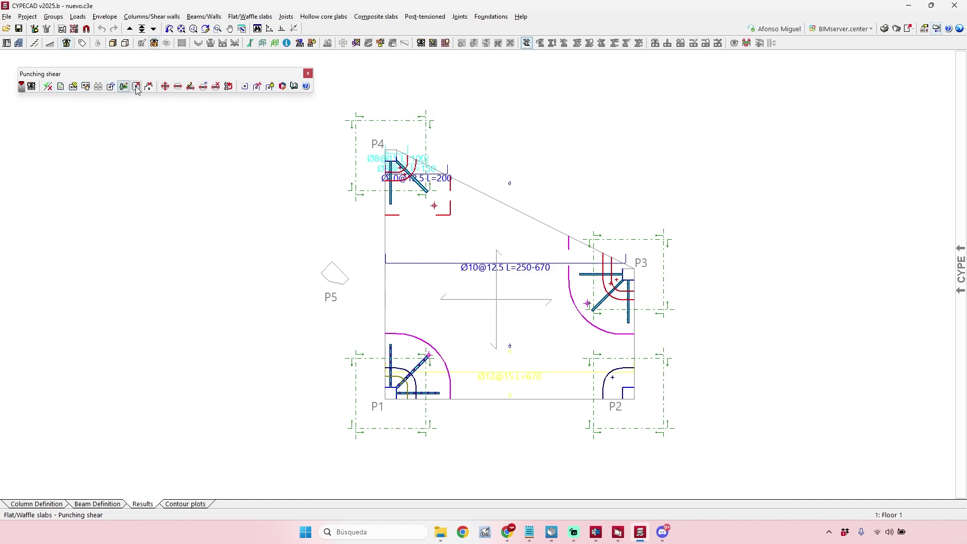
- Start Generate reinforcement at a support and set the reinforcement type to studs
click(166, 86)
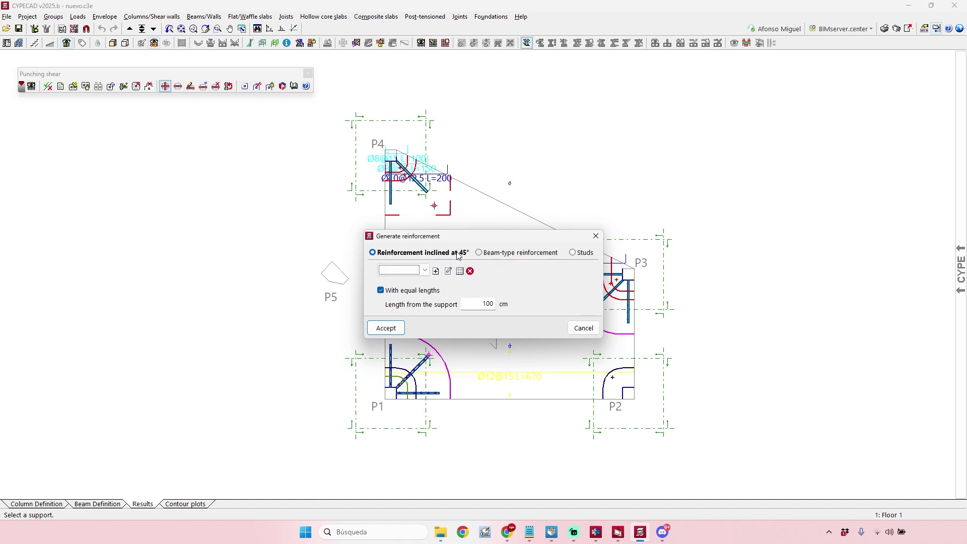
click(497, 255)
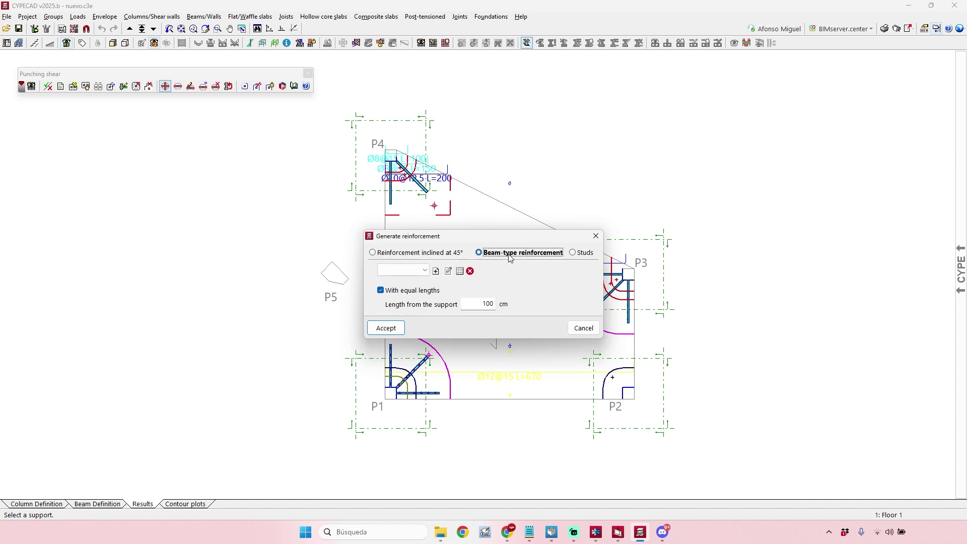
click(573, 252)
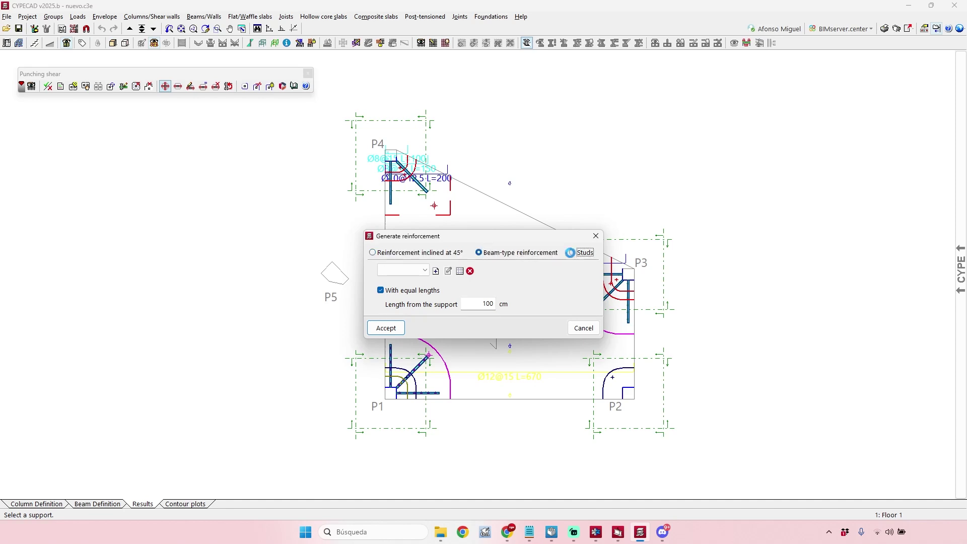
- Dismiss the stud help, move the dialog aside and try the Peikko PSB®-14/220 stud
click(624, 176)
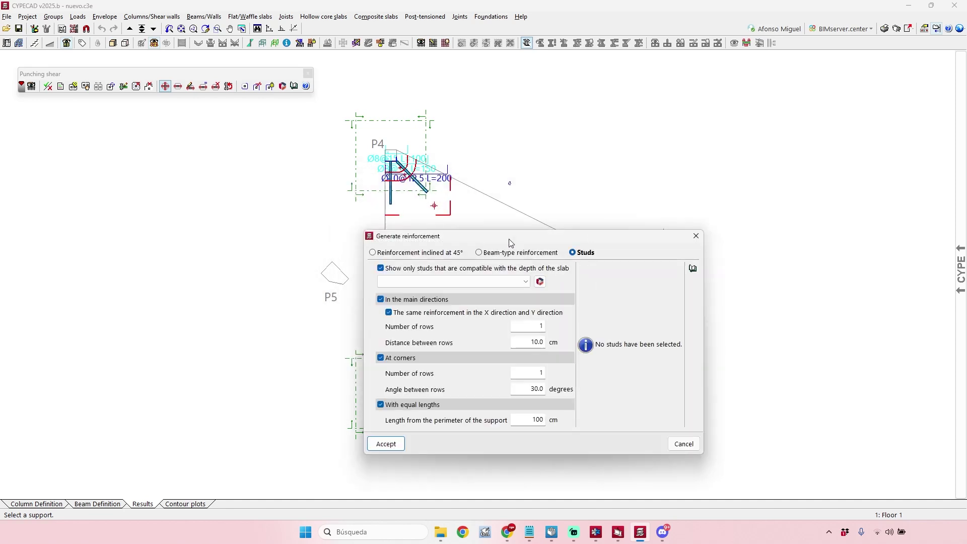
drag(516, 236, 426, 175)
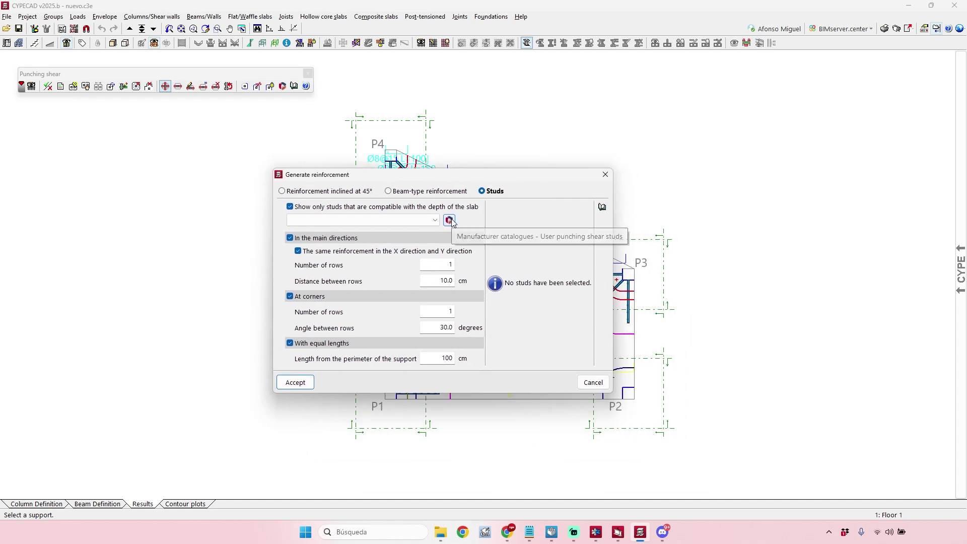
click(436, 221)
click(436, 221)
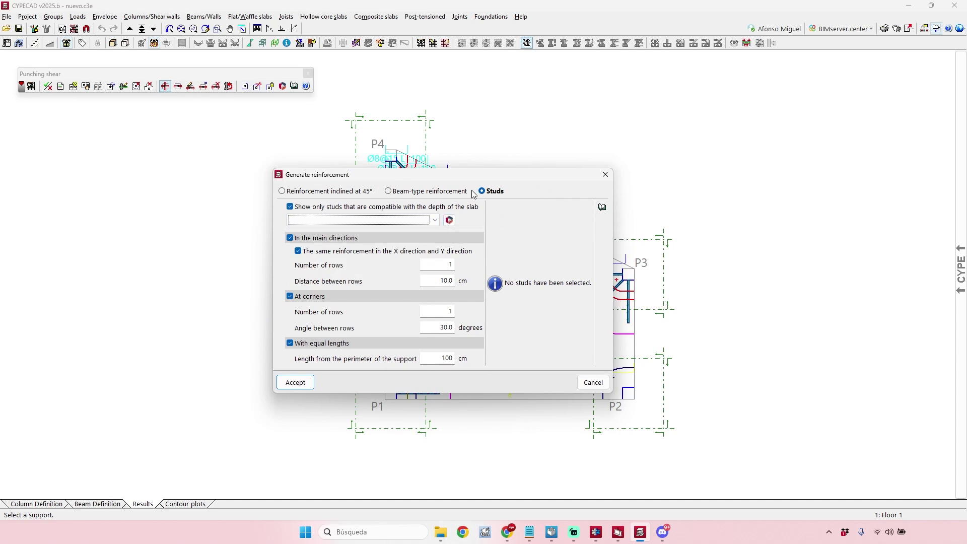
click(436, 221)
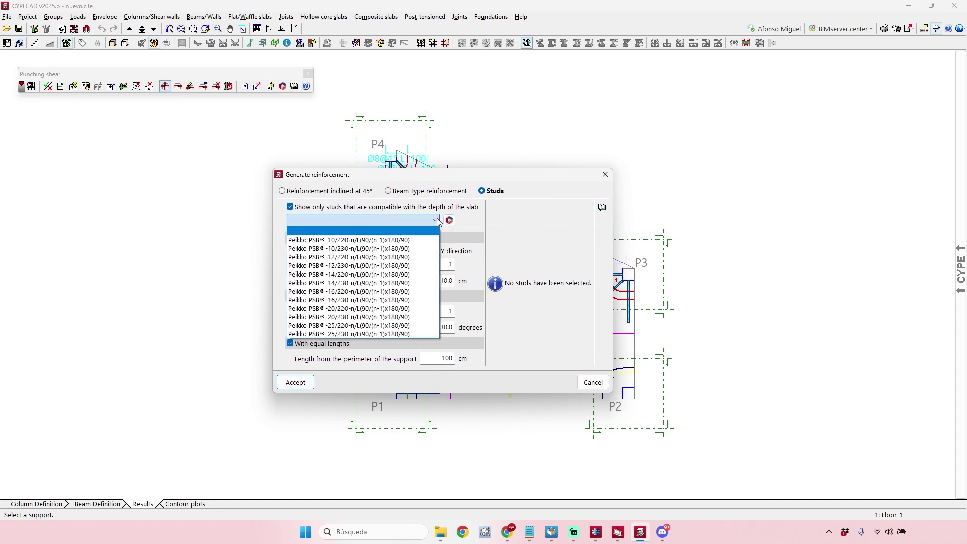
click(394, 274)
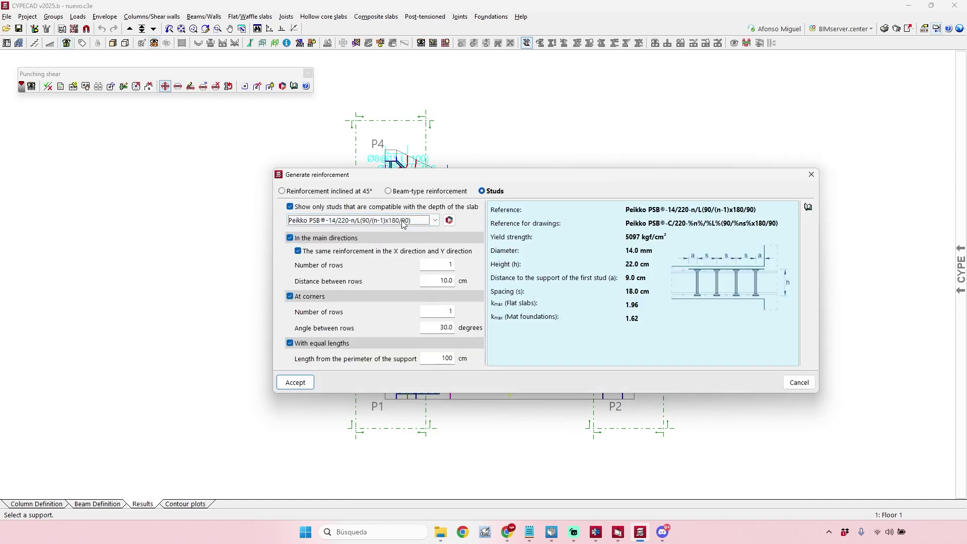
- Compare PSB®-12/220 and 16/230, settle on PSB®-25/220, then return to Chrome
click(428, 220)
click(389, 258)
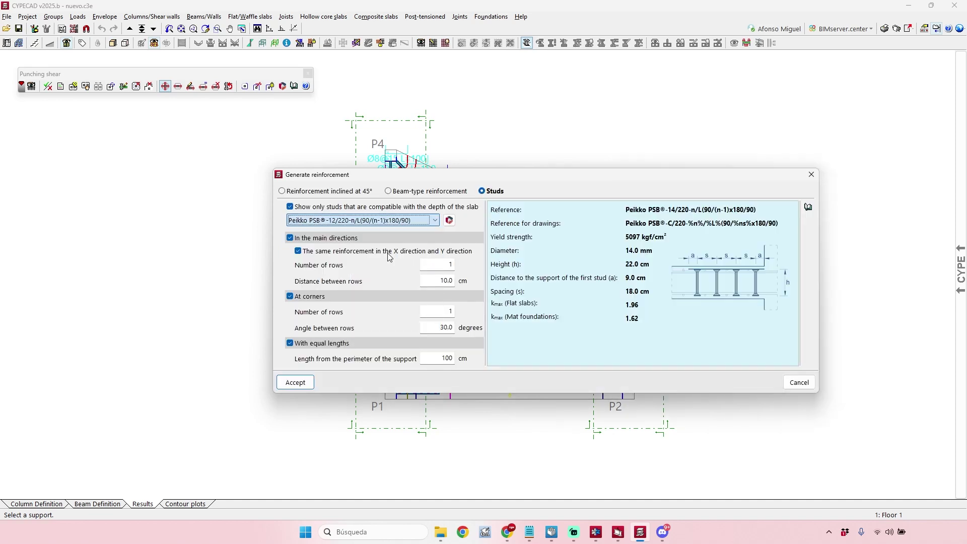
click(398, 223)
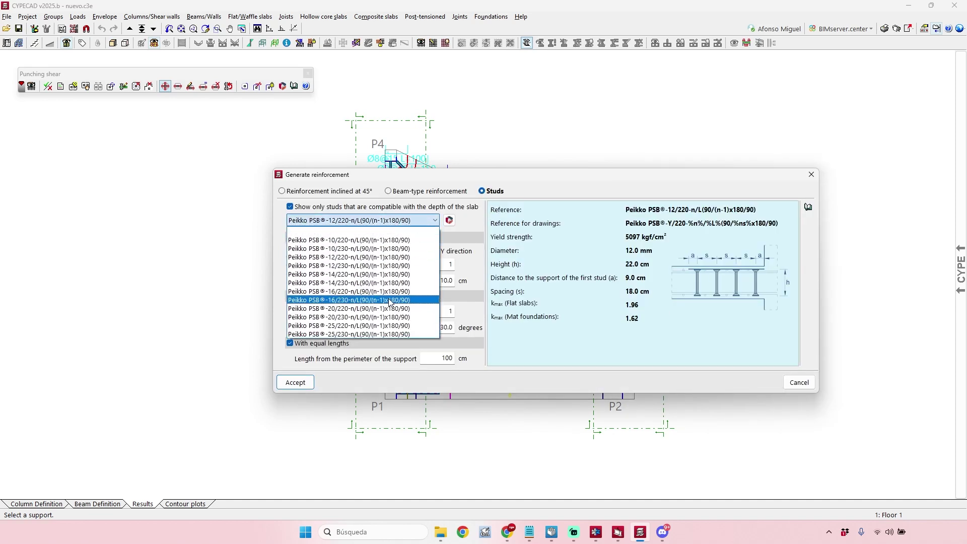
click(394, 300)
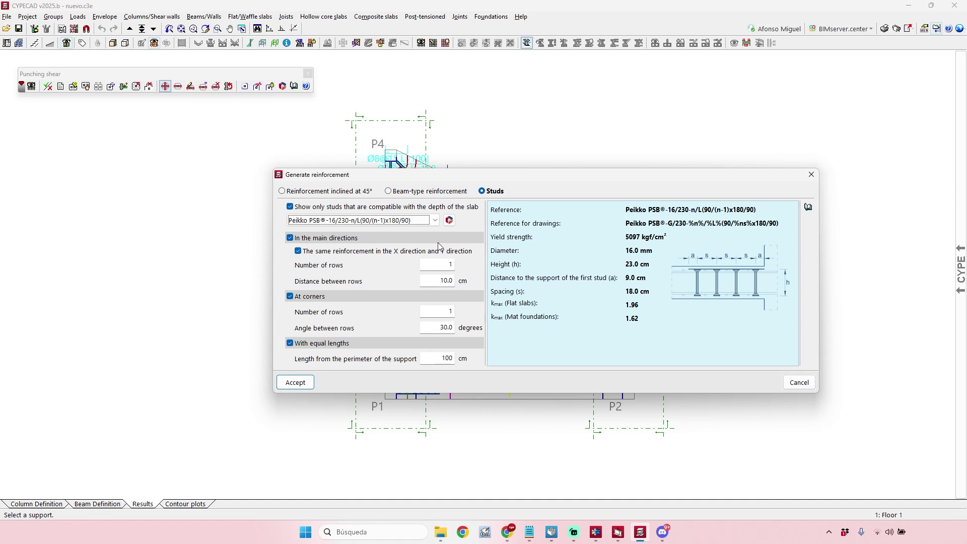
click(403, 221)
click(384, 326)
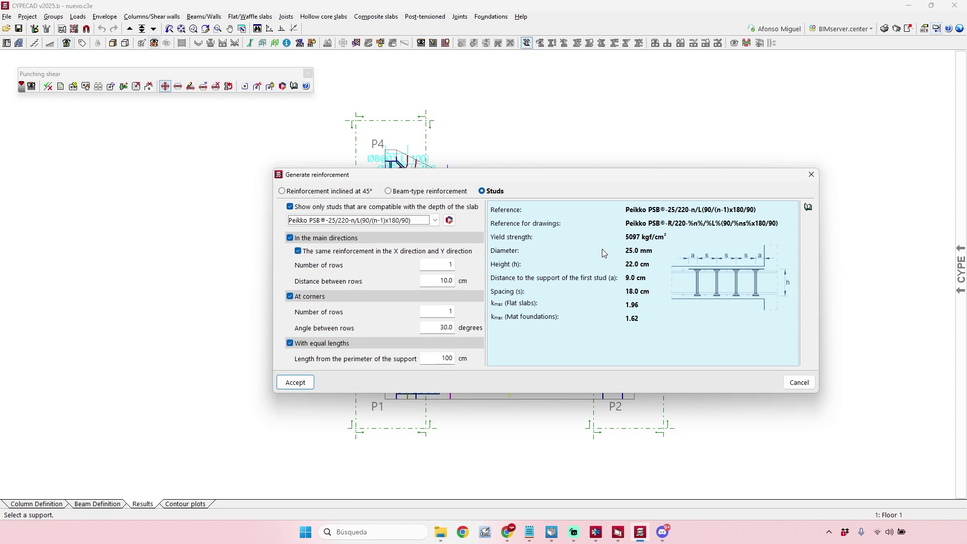
click(507, 532)
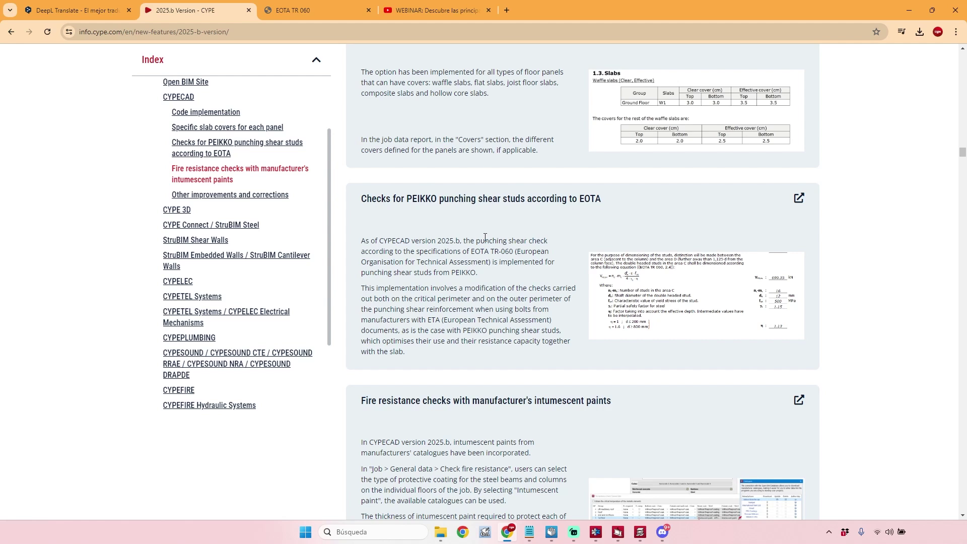
- Highlight the EOTA TR-060 reference in the PEIKKO studs note, then switch to the EOTA TR 060 tab
drag(419, 251, 471, 251)
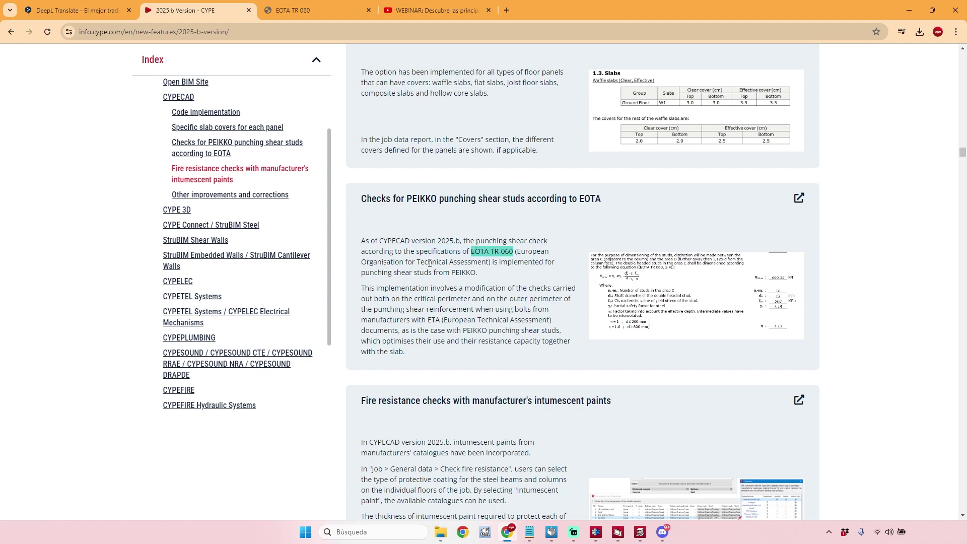
drag(432, 263, 476, 263)
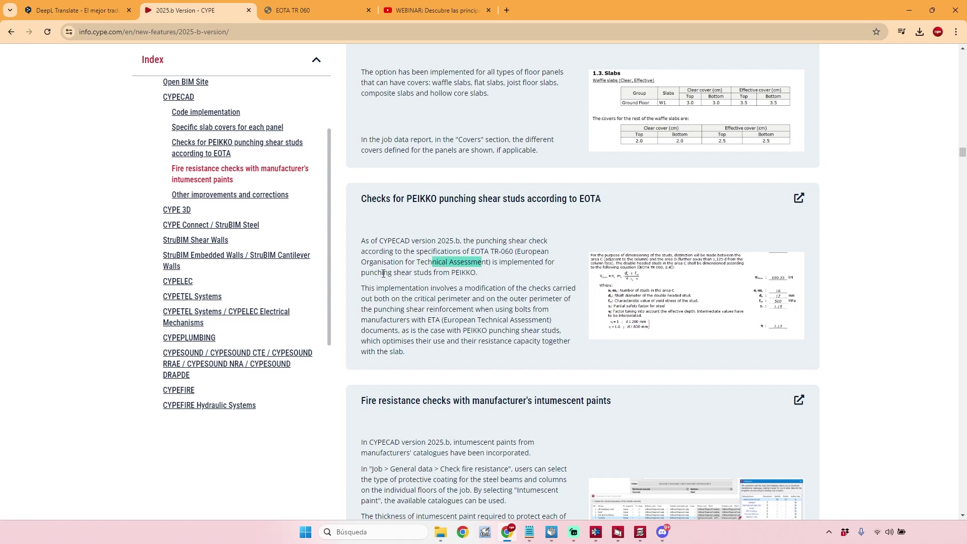
drag(371, 271, 515, 252)
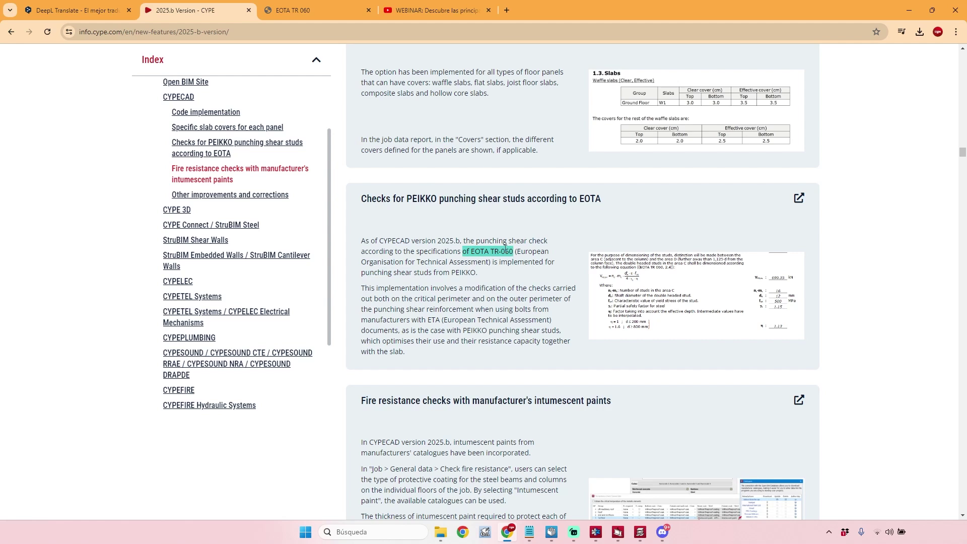
click(494, 260)
drag(471, 251, 515, 252)
click(316, 12)
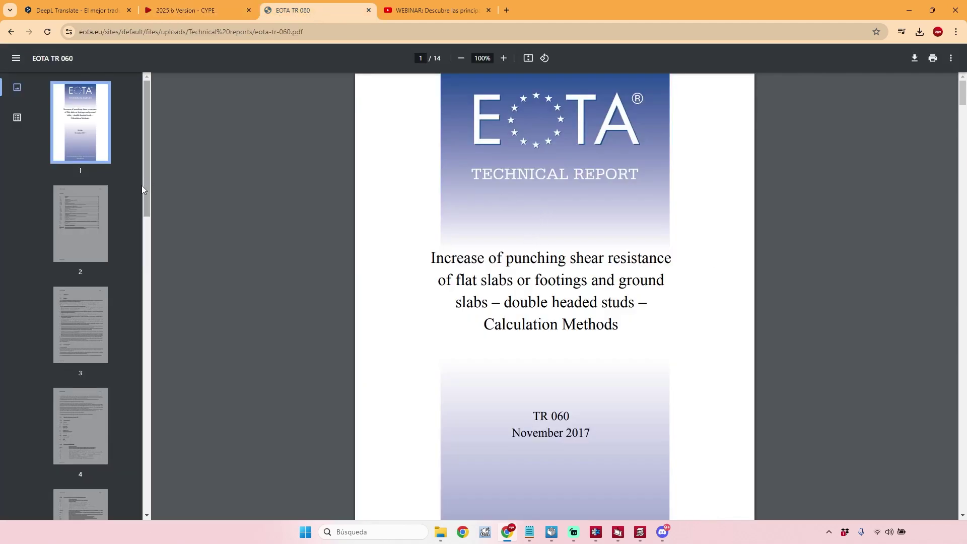
- Page through EOTA TR 060 from the contents to page 9, section 2.4 on shear-reinforced punching resistance
click(74, 216)
click(92, 258)
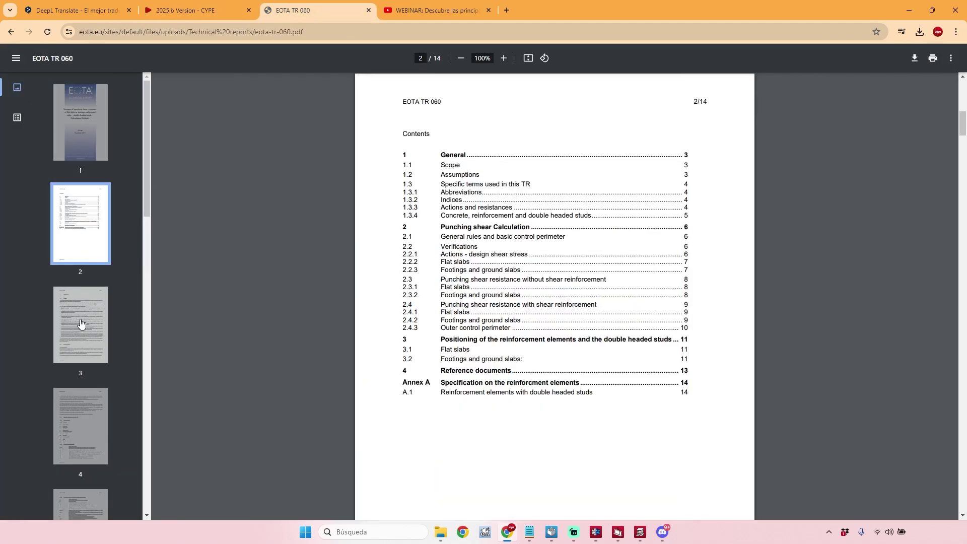
click(81, 324)
click(82, 351)
click(85, 358)
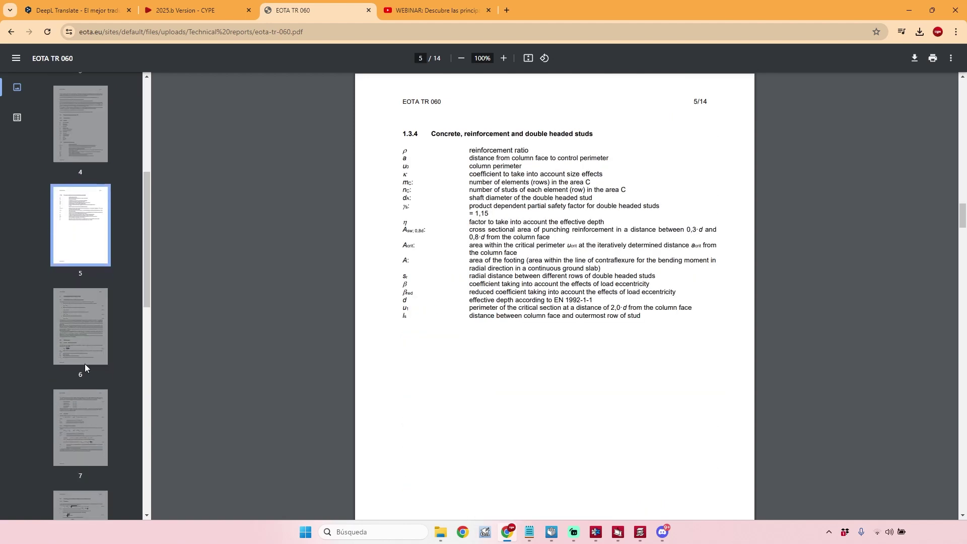
click(85, 357)
click(84, 412)
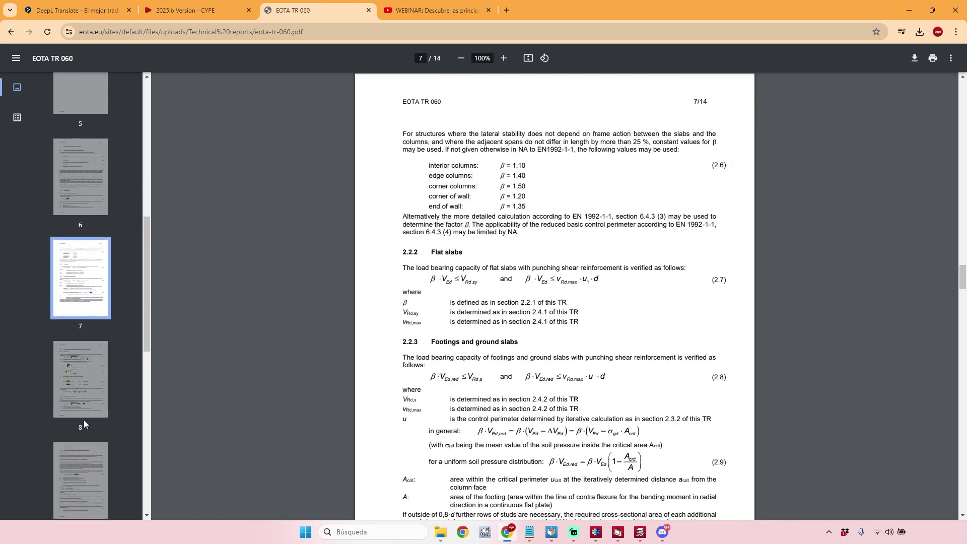
click(84, 413)
click(83, 474)
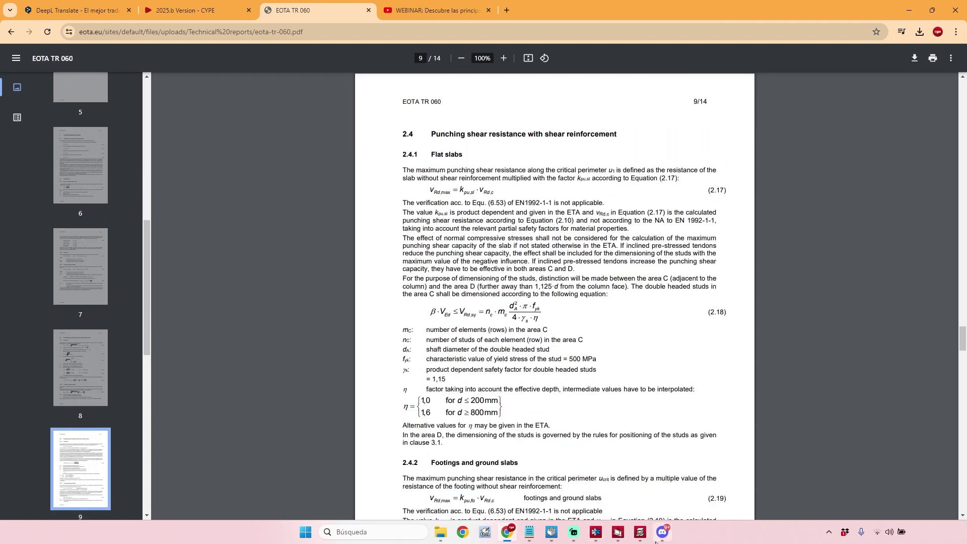
mouse_move(507, 536)
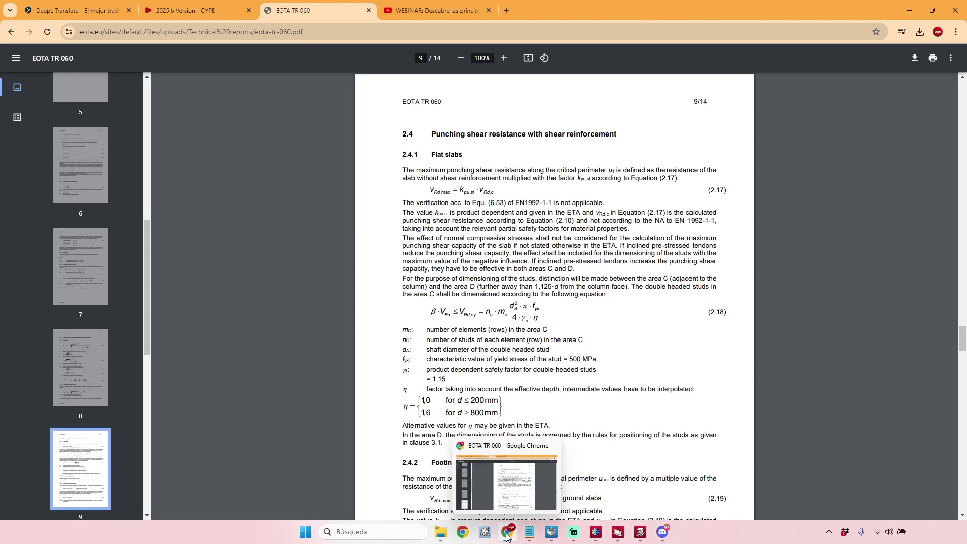
- Cancel the stud reinforcement generation and open the punching shear checks summary report
click(640, 533)
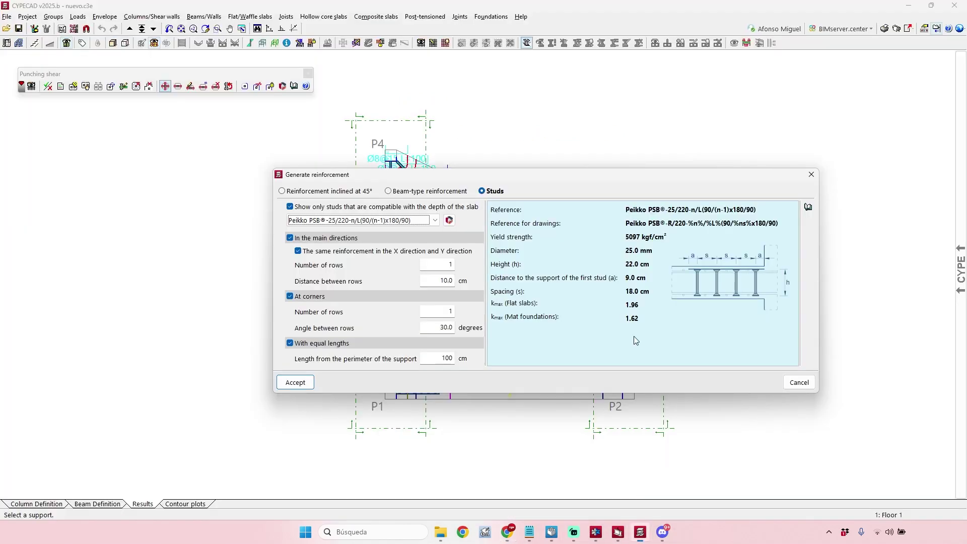
click(796, 383)
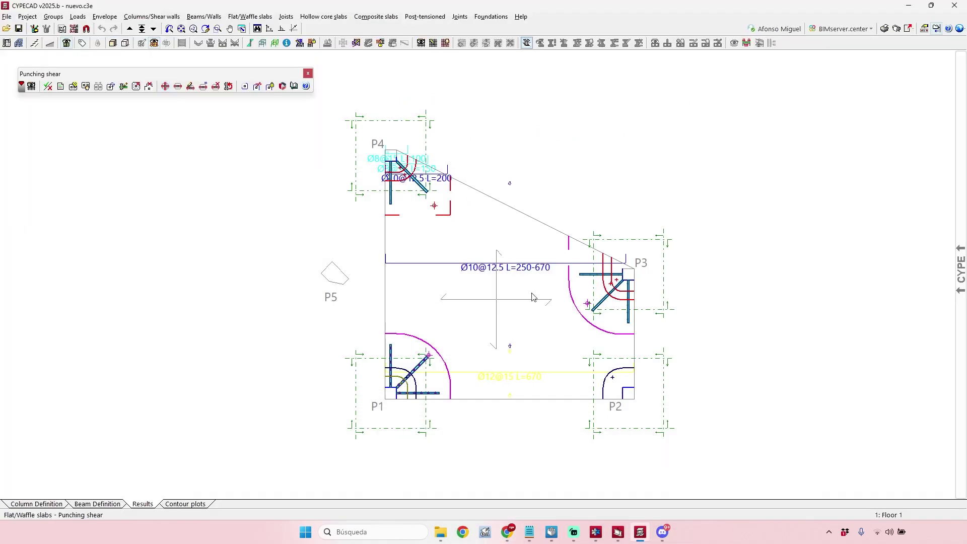
click(60, 86)
- Scroll through both pages of the punching shear report for supports P1–P4
scroll(584, 247, down, 7)
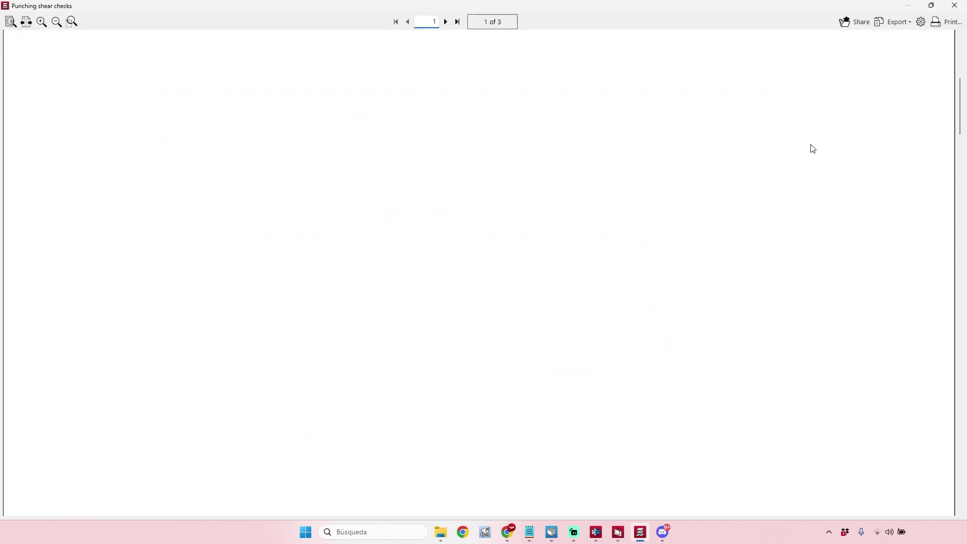
click(447, 22)
scroll(438, 218, down, 10)
scroll(446, 275, down, 5)
ctrl+scroll(445, 279, down, 2)
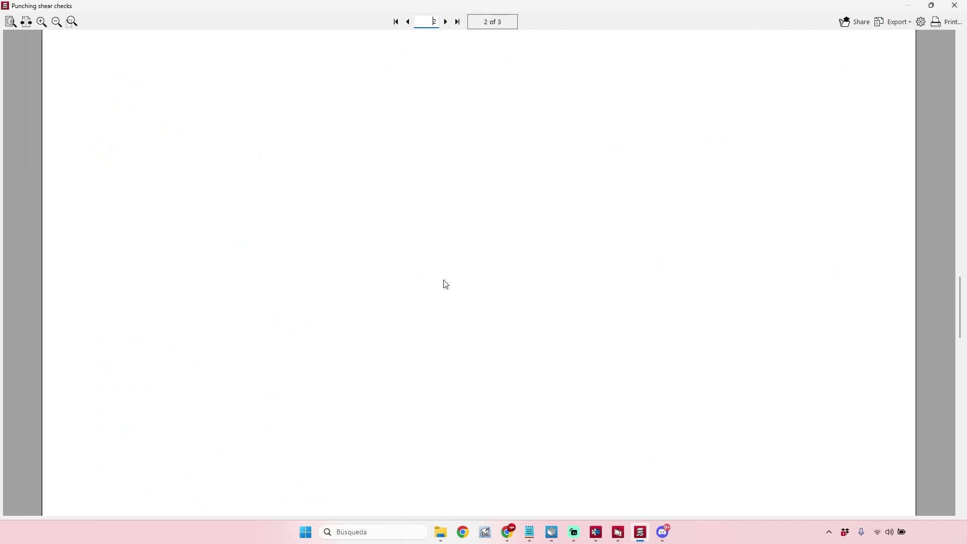
scroll(446, 282, down, 15)
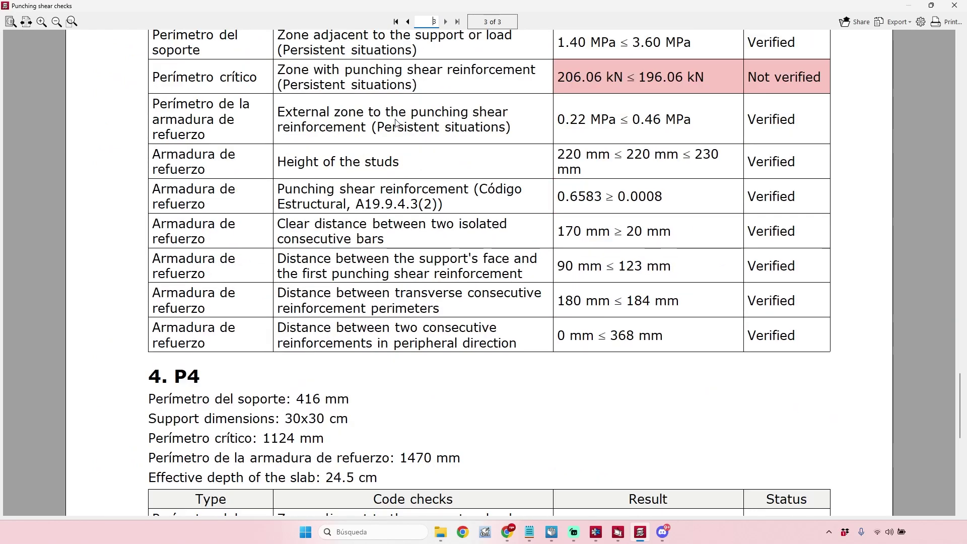
scroll(432, 306, down, 4)
scroll(383, 313, down, 6)
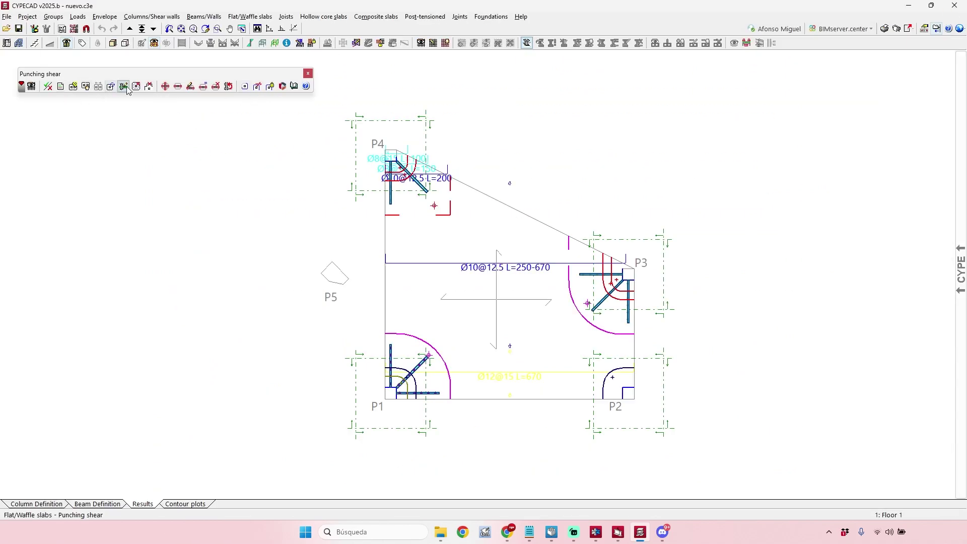
- Open the punching shear checks for support P1 and maximize the window
click(48, 86)
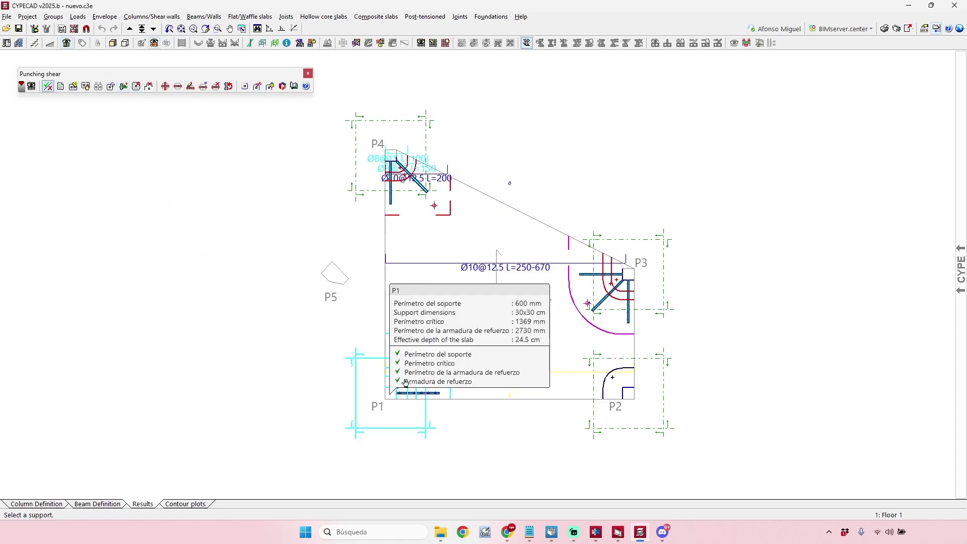
click(406, 383)
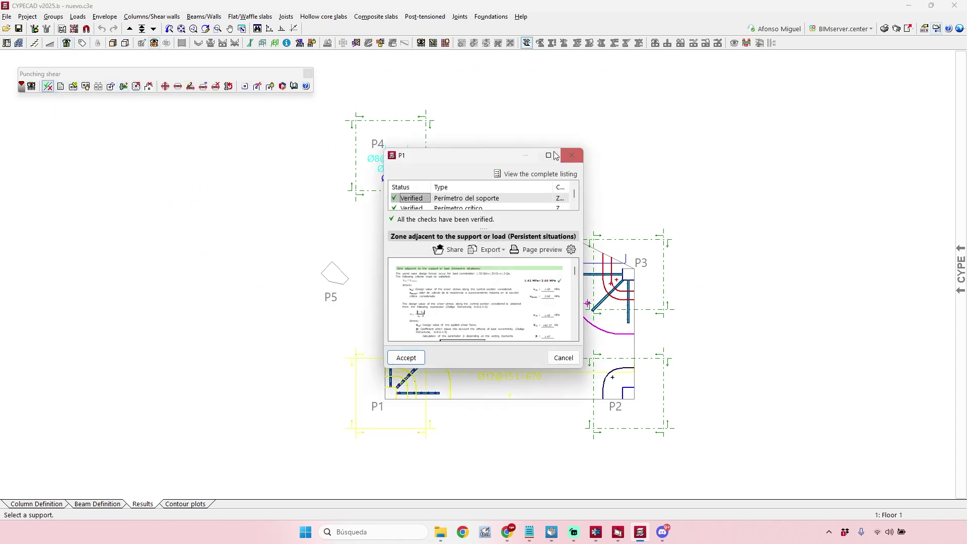
click(554, 155)
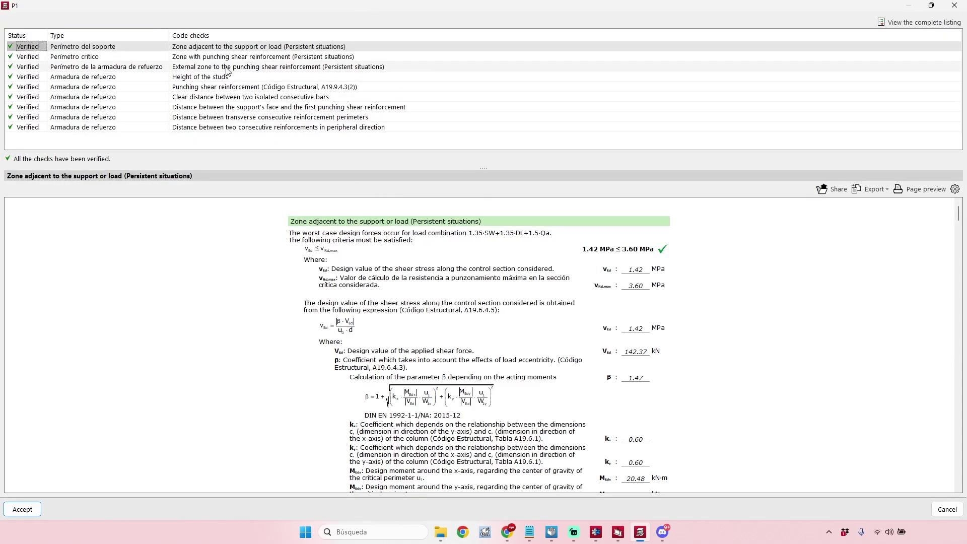
- Inspect the P1 shear reinforcement, bar clearance, first-stud distance, transverse and peripheral spacing checks
click(221, 86)
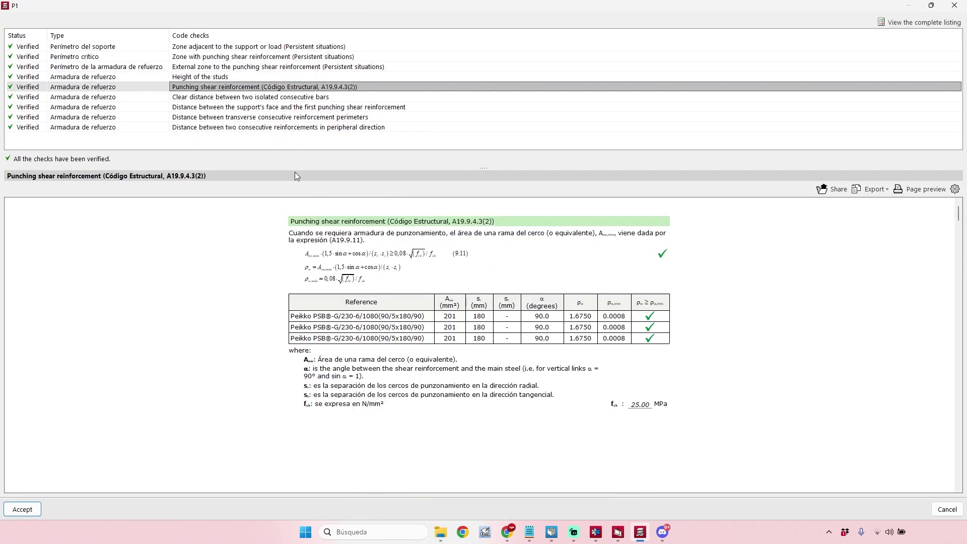
click(259, 98)
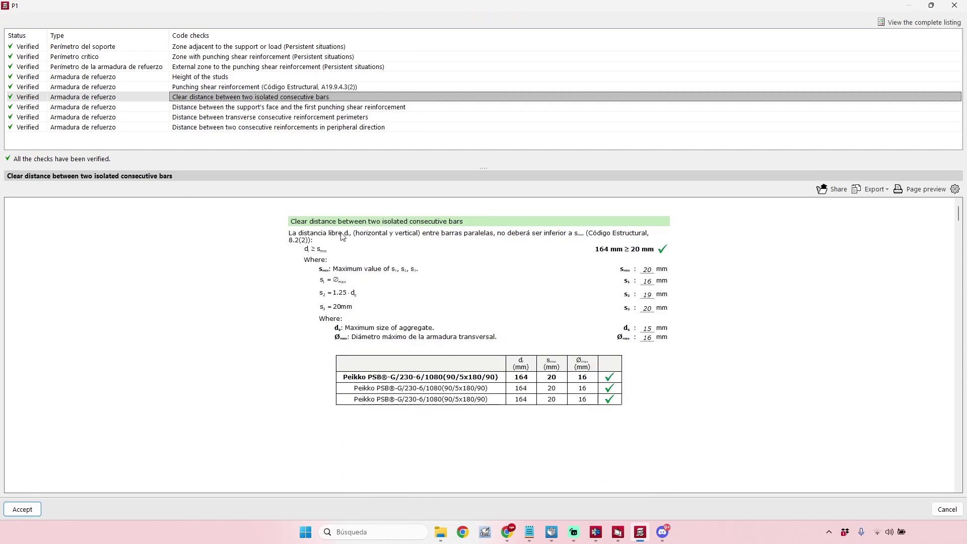
click(278, 107)
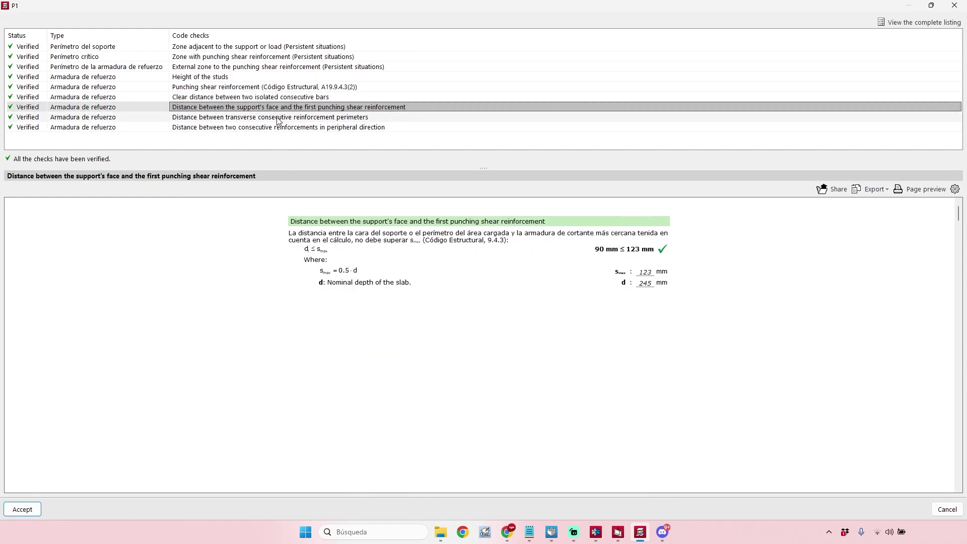
click(279, 119)
click(282, 129)
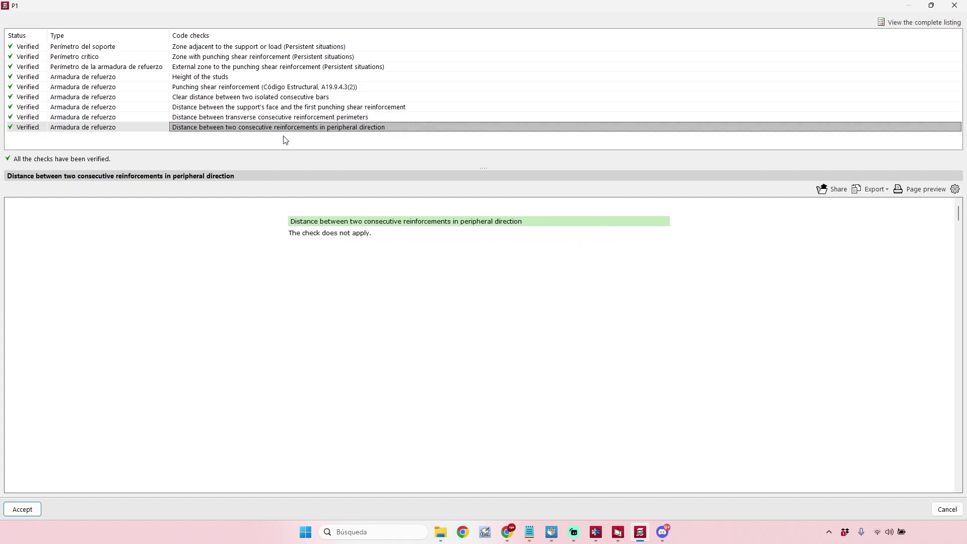
- Display P1's external-zone punching check: 0.27 MPa ≤ 0.46 MPa, βred 1.25 per EOTA TR 060
click(278, 69)
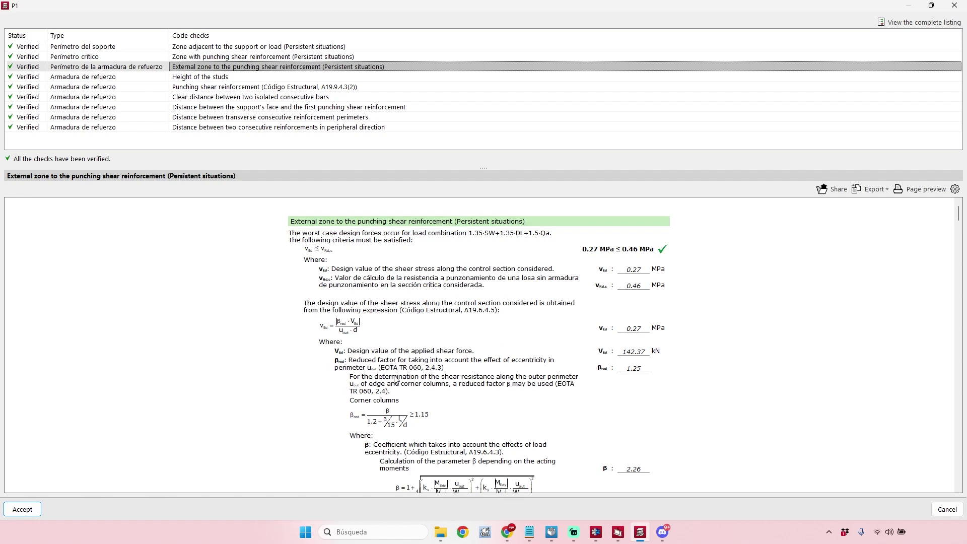
scroll(387, 362, down, 2)
scroll(423, 362, up, 2)
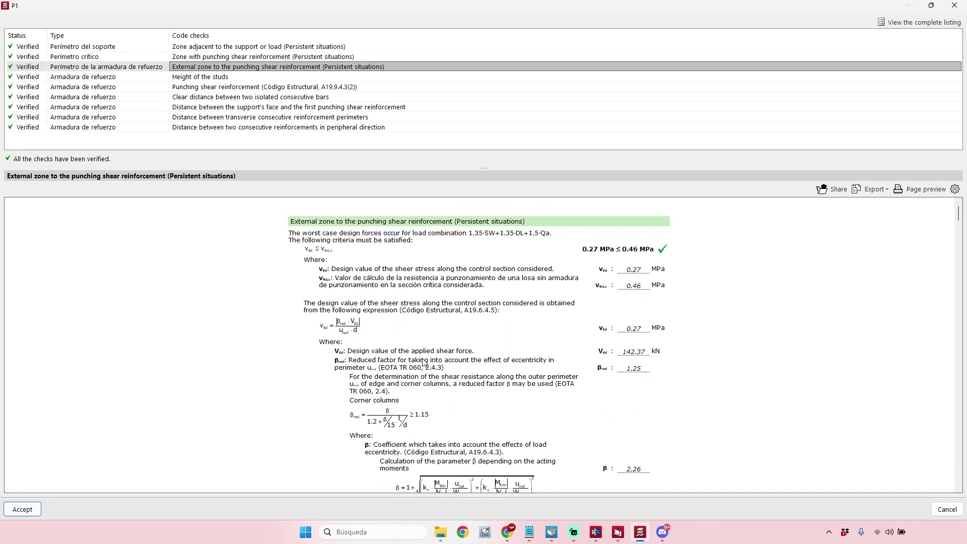